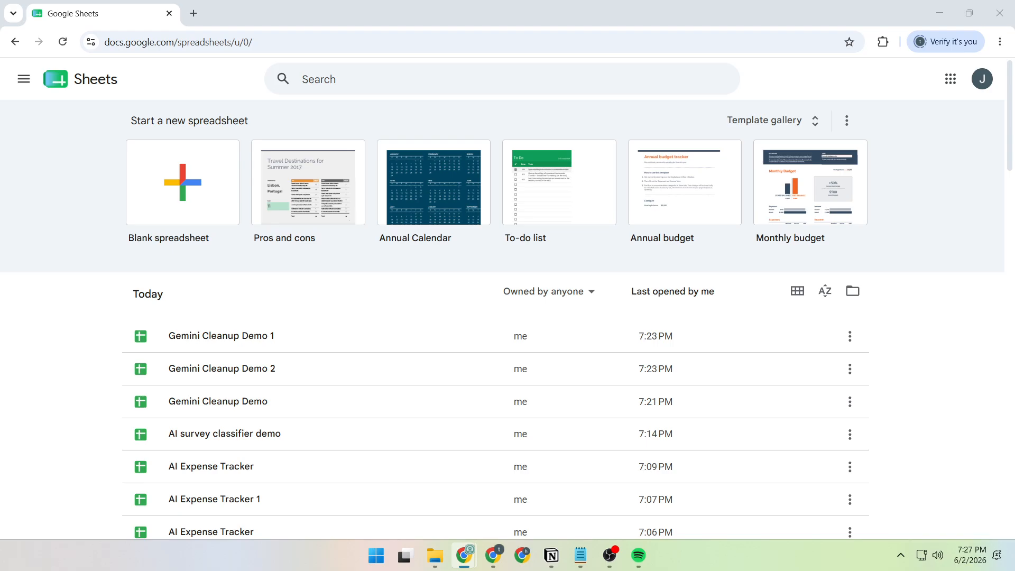
- Open the 'AI survey classifier demo' spreadsheet from the recent files list
click(275, 276)
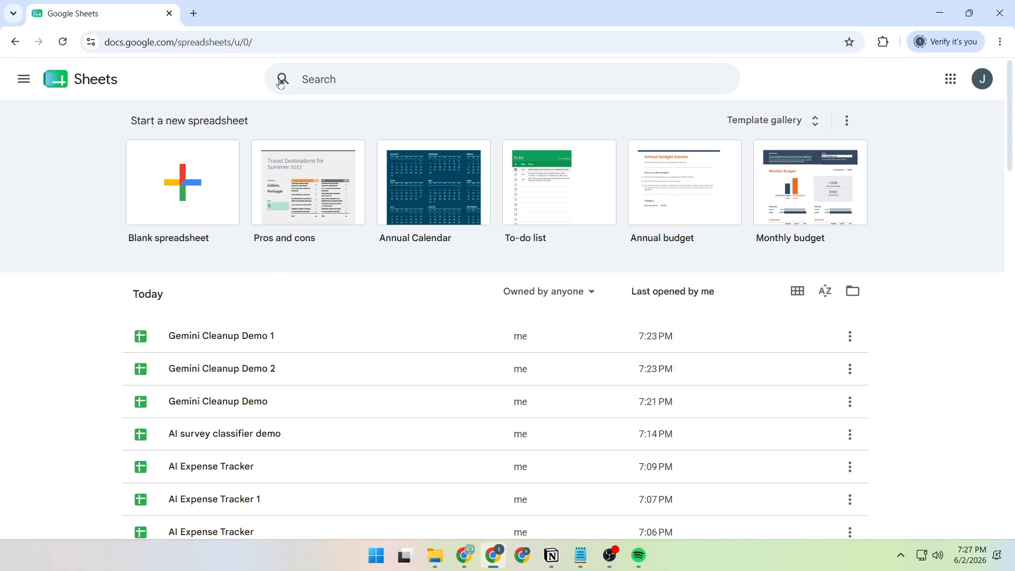
drag(293, 43, 82, 47)
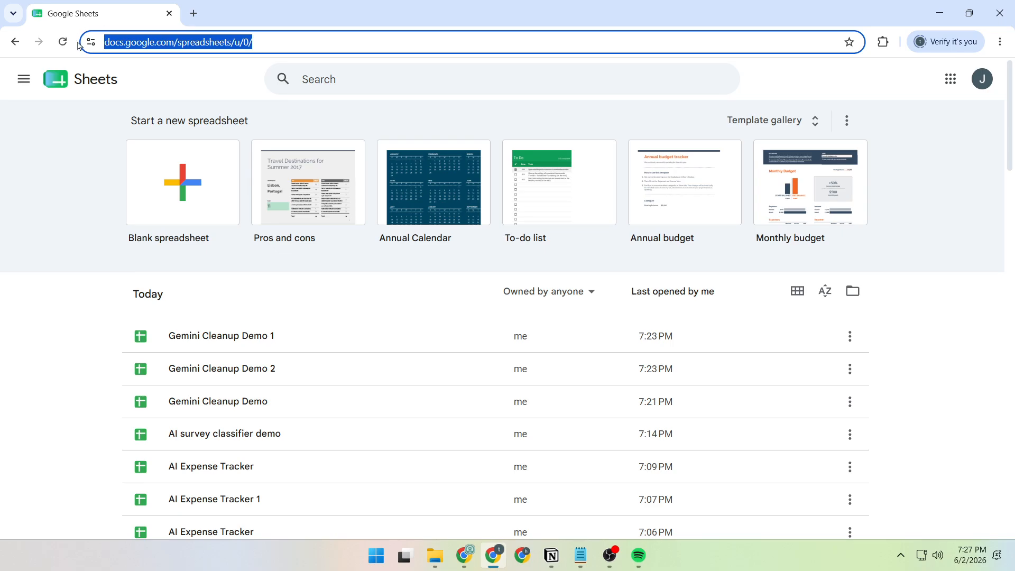
click(200, 63)
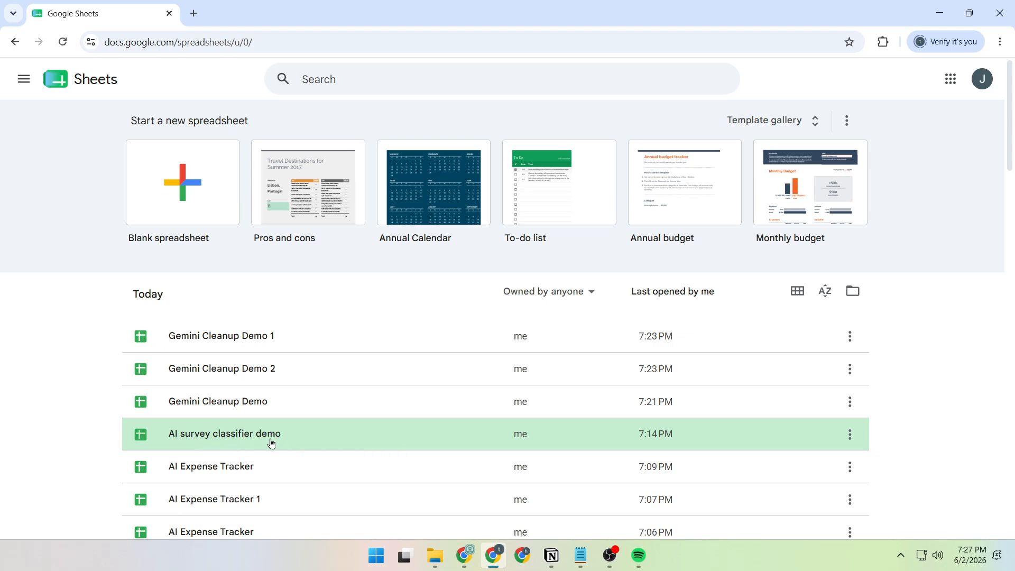
click(243, 442)
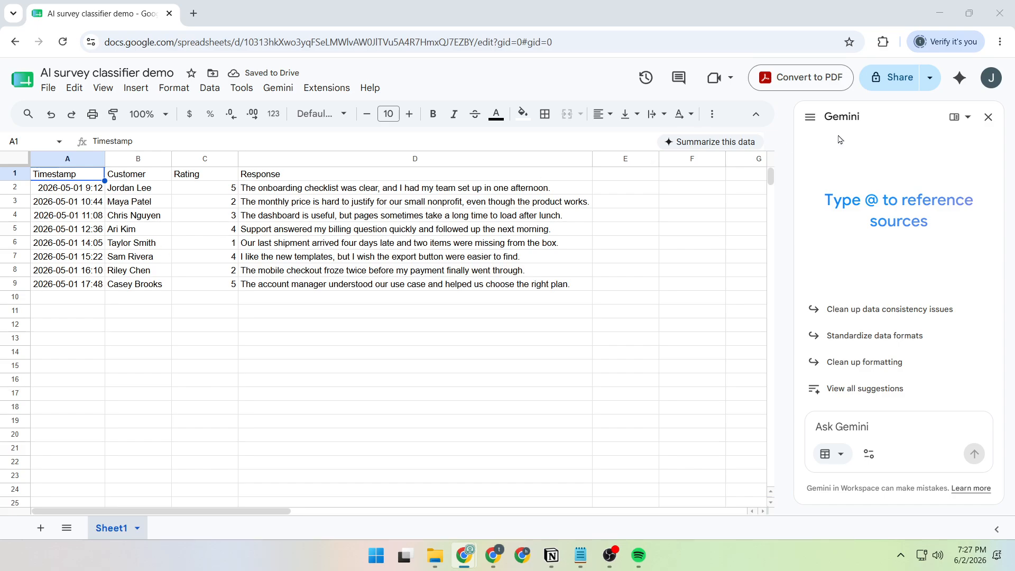
- Close the Gemini side panel and look over the survey data table
click(990, 118)
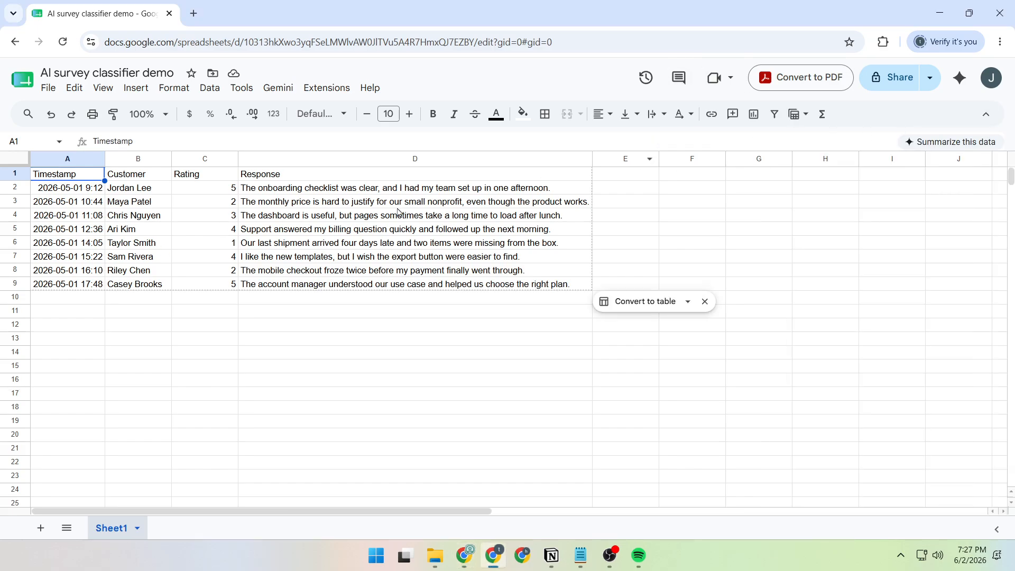
drag(80, 178, 430, 286)
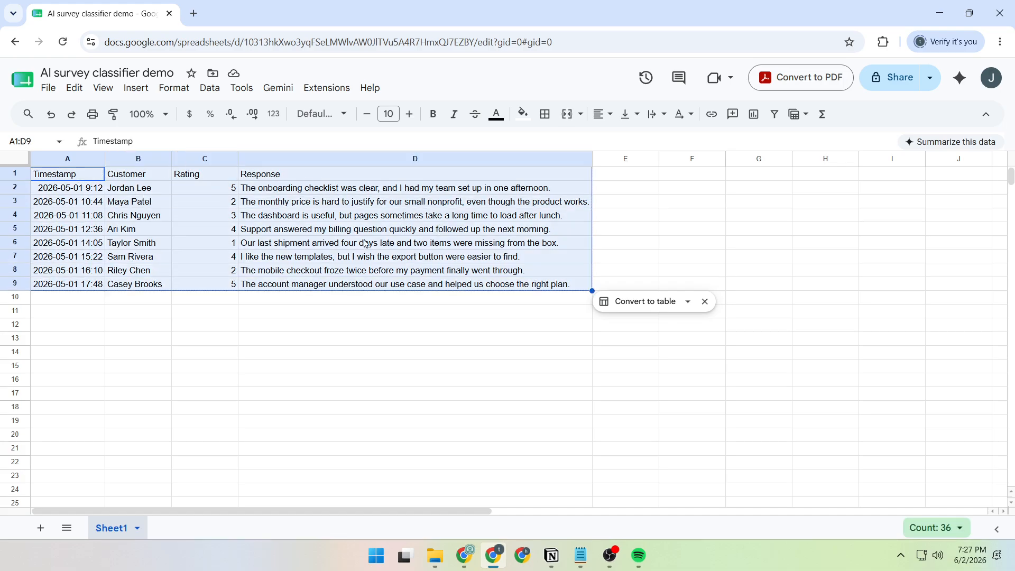
click(333, 343)
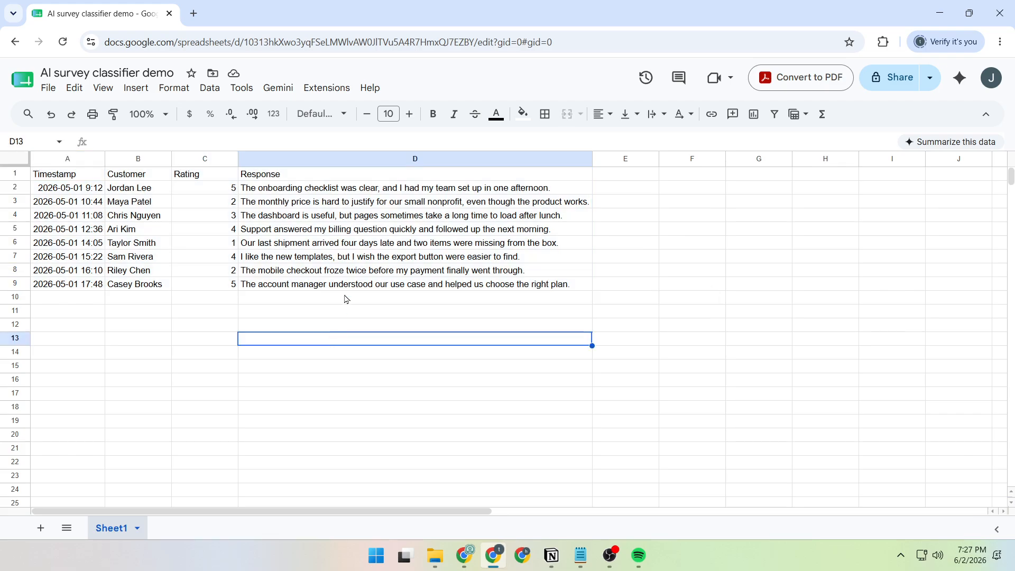
click(637, 159)
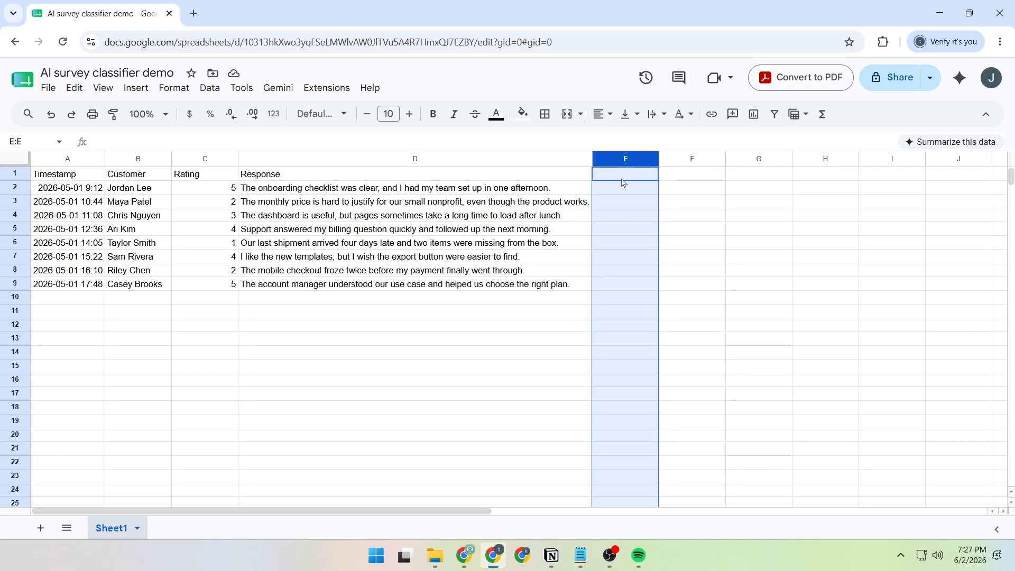
click(280, 371)
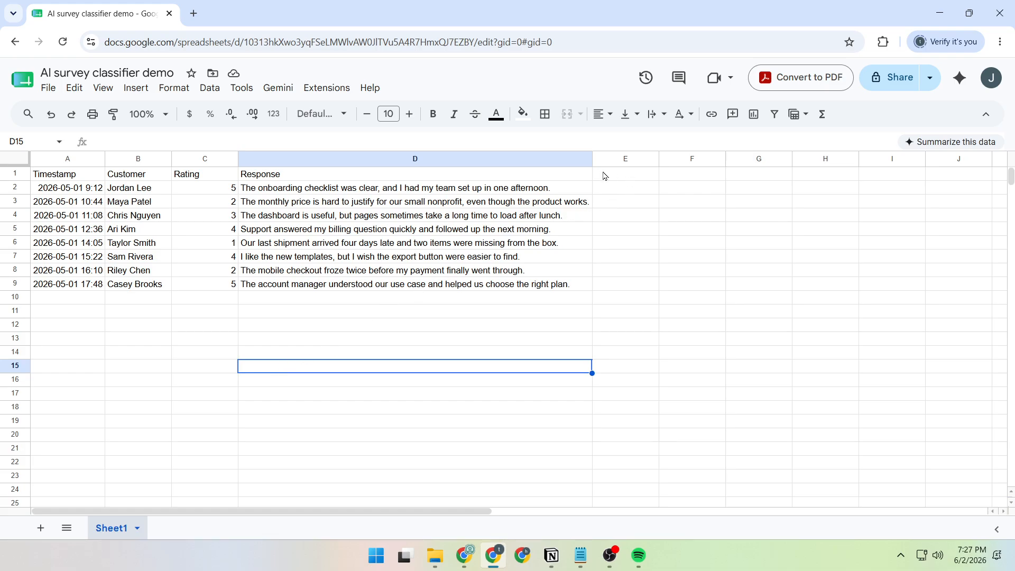
- Add the header Category in cell E1
click(624, 176)
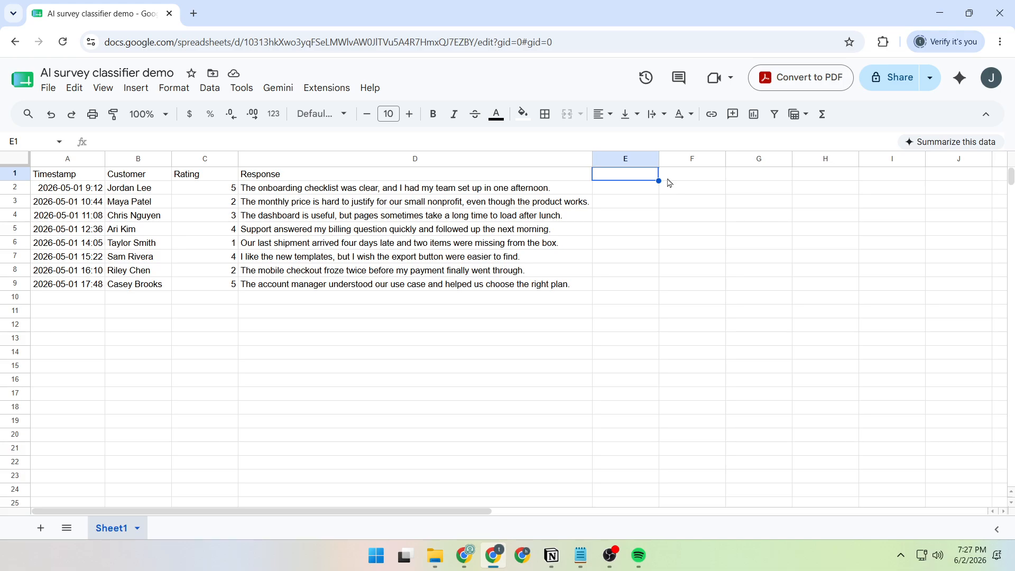
text(C)
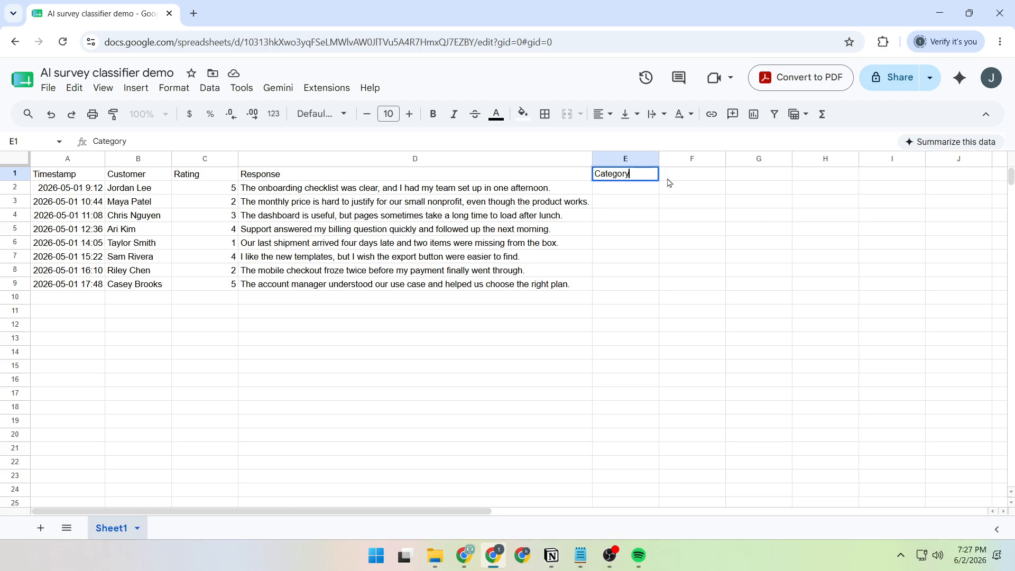
text(ategory)
key(Return)
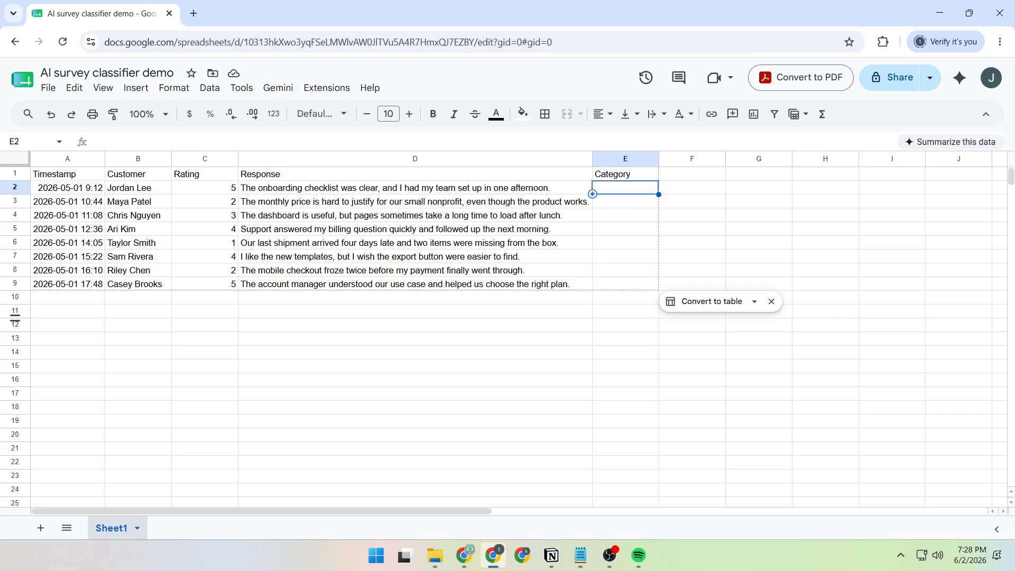
- Enter in E2 the formula =AI("Classify this survey response into exactly one category: Onboarding, Pricing, Performance, Support, Shipping, Website, or Other. Return only the exact category label.", D2)
key(alt+Tab)
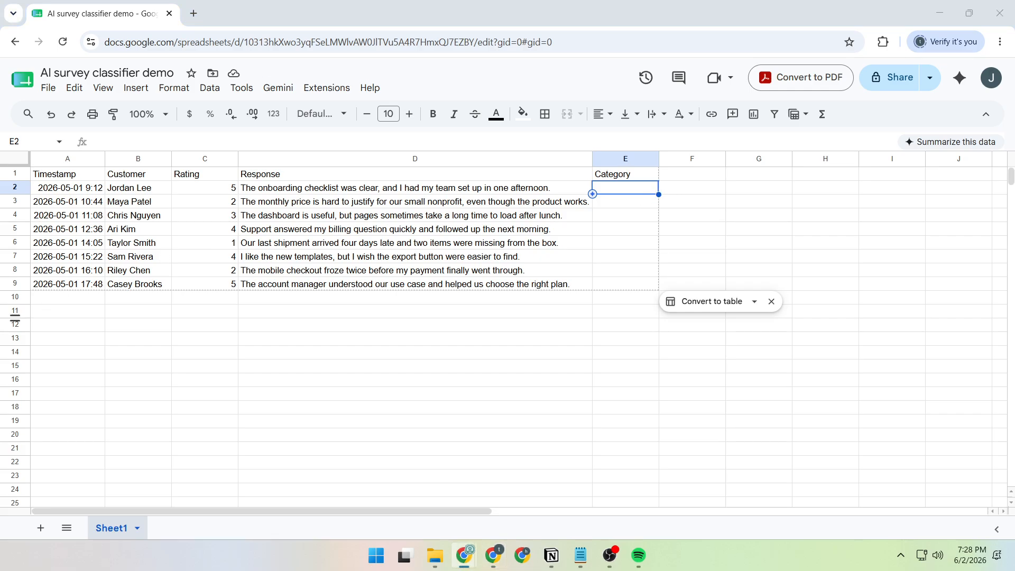
click(547, 138)
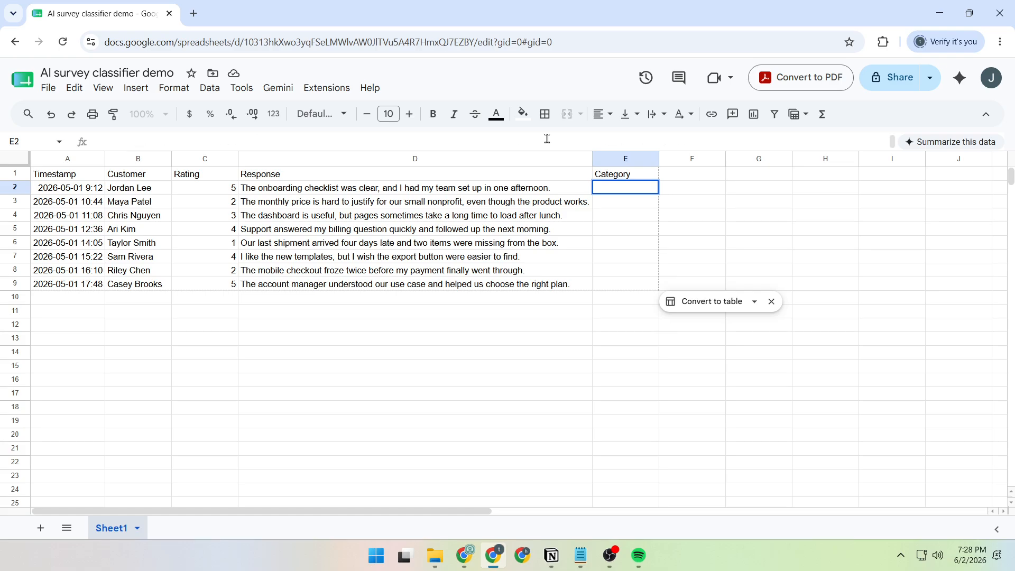
text(=AI("Classify this survey response into exactly one category: Onboarding, Pricing, Performance, Support, Shipping, Website, or Other. Return only the exact category label.", D2))
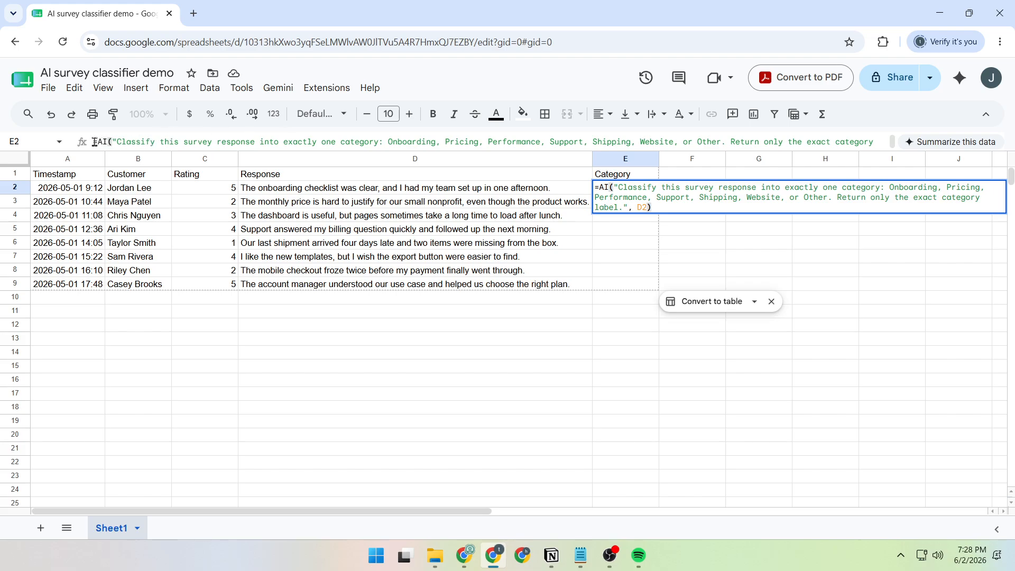
drag(94, 141, 804, 149)
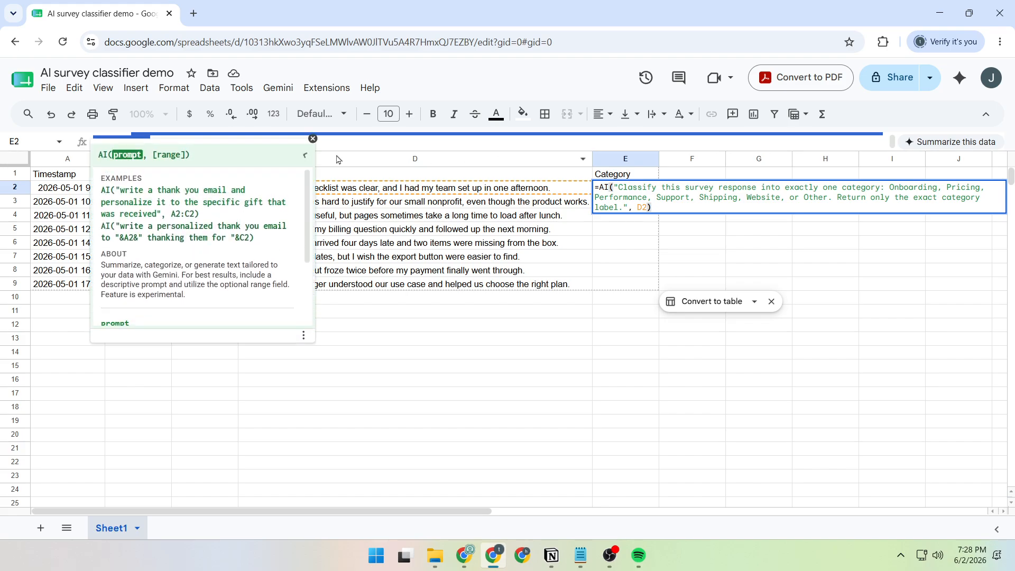
click(396, 148)
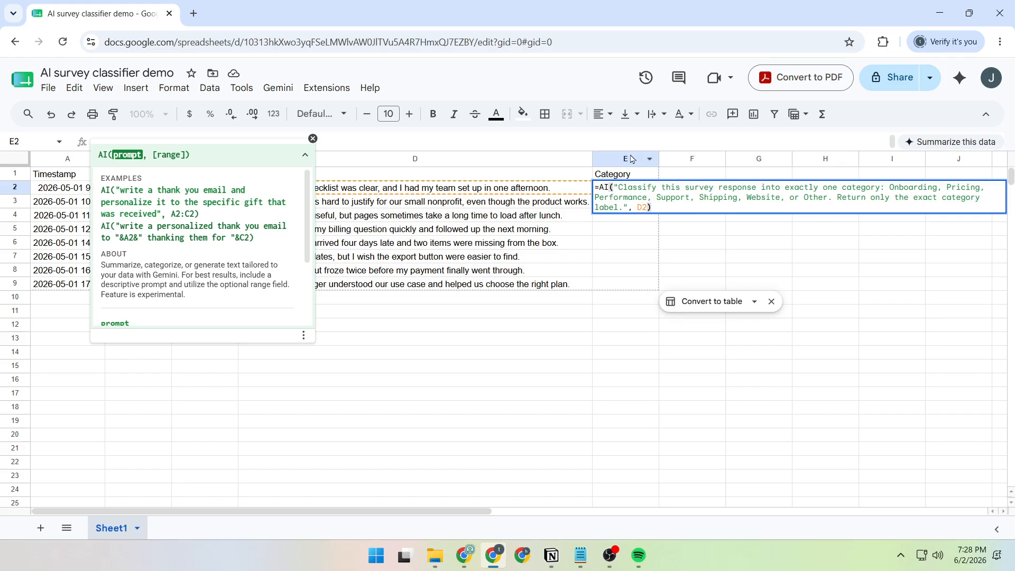
click(659, 206)
key(Return)
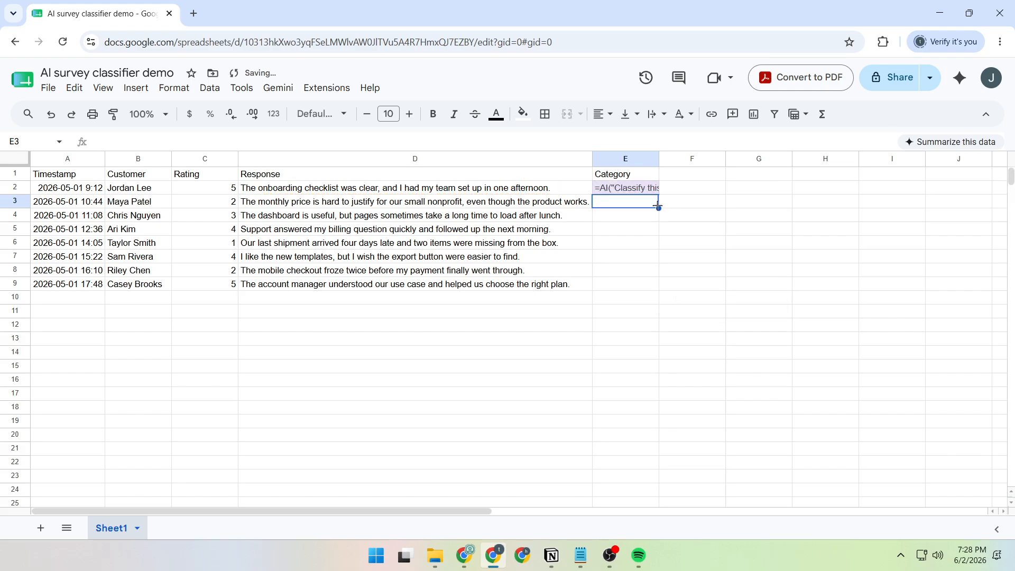
- Fill the AI classification formula from E2 down through E9 to categorize every response
click(635, 193)
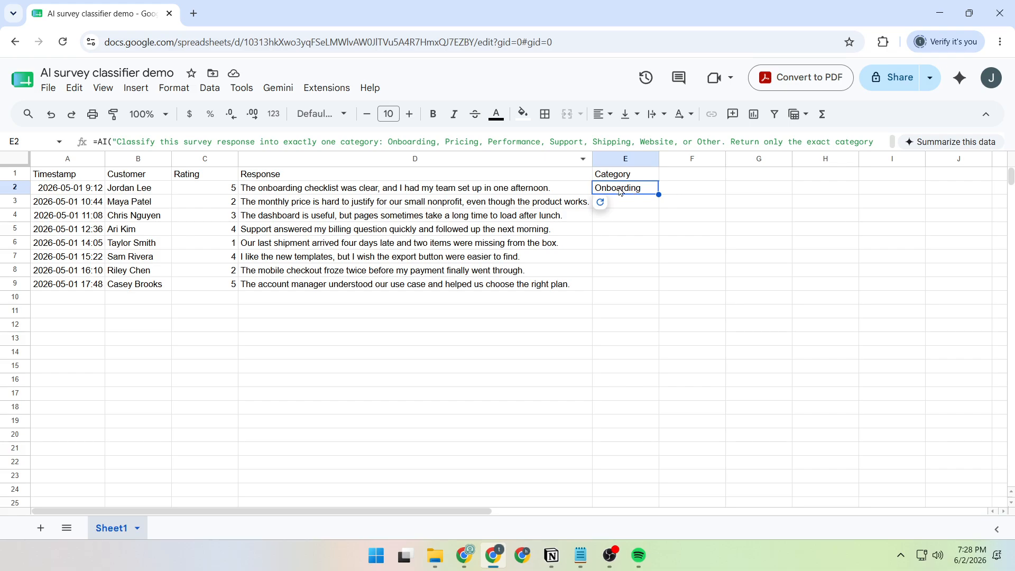
click(686, 195)
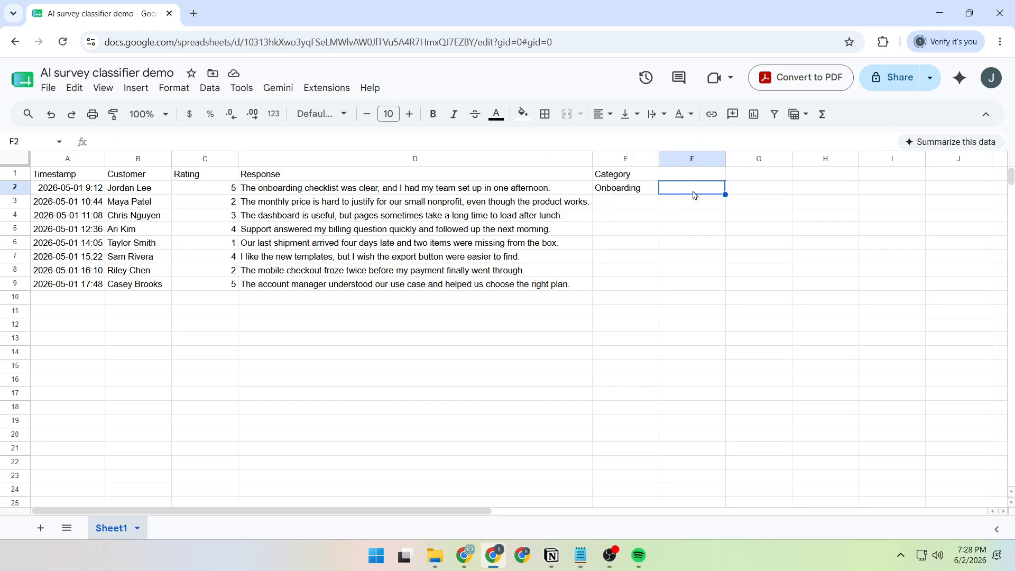
click(639, 191)
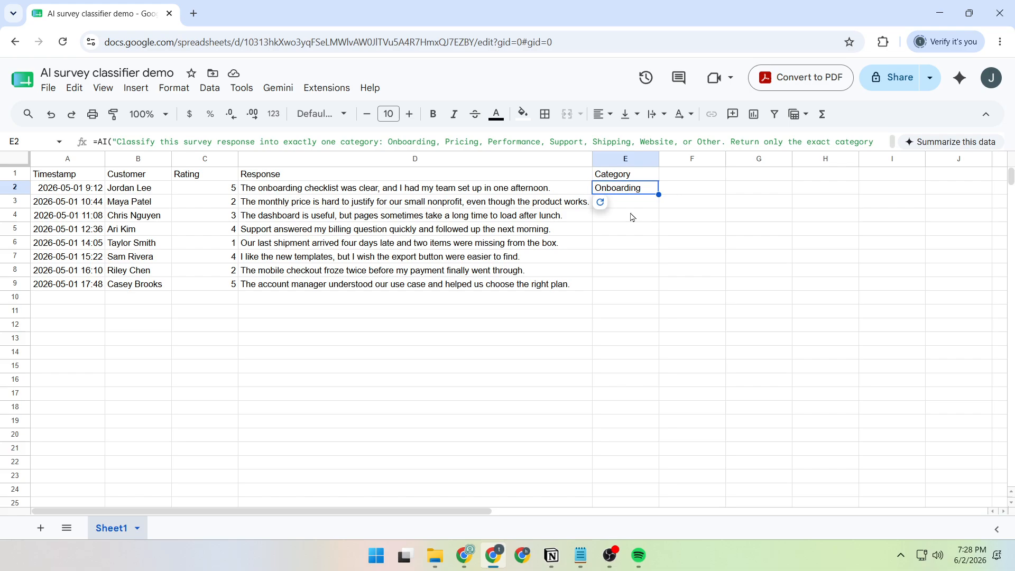
click(697, 221)
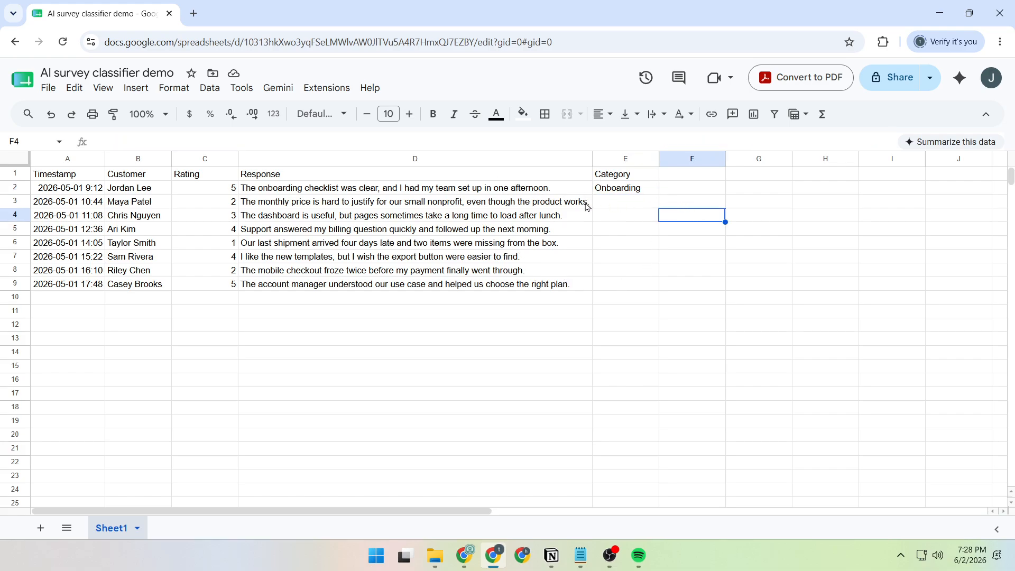
click(618, 193)
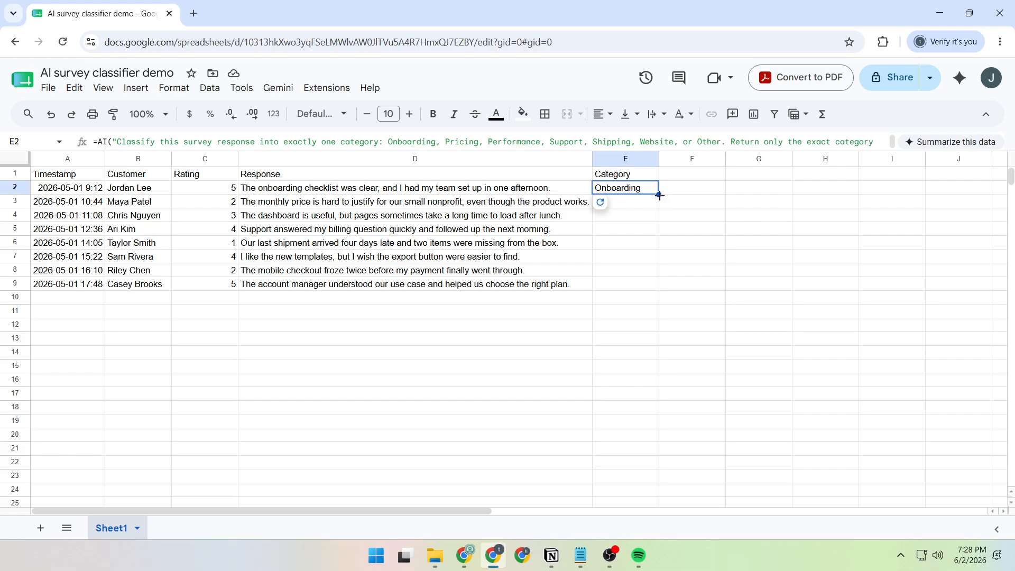
drag(660, 195, 639, 291)
drag(643, 290, 633, 288)
drag(633, 289, 633, 289)
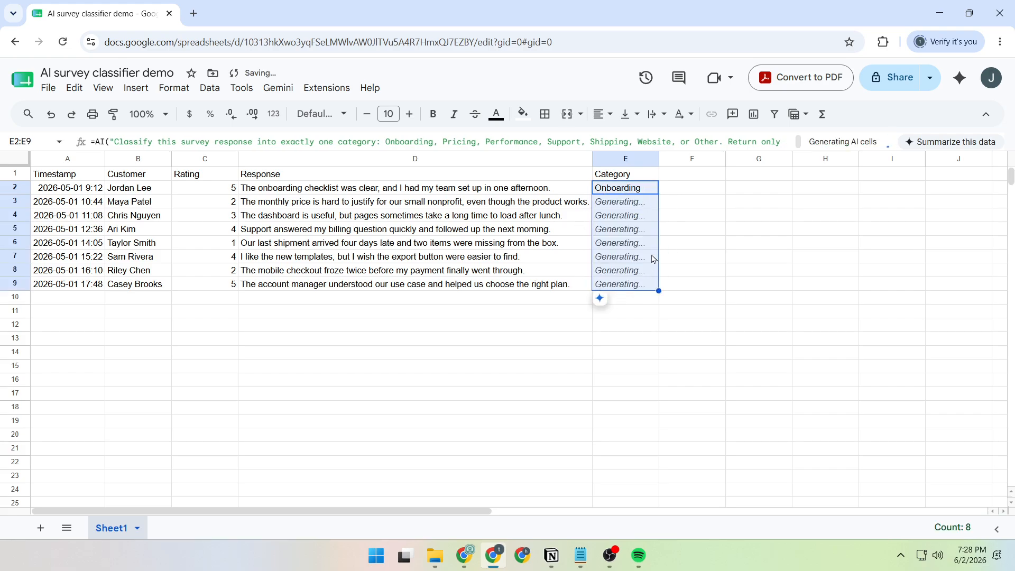
click(635, 208)
drag(634, 208, 632, 285)
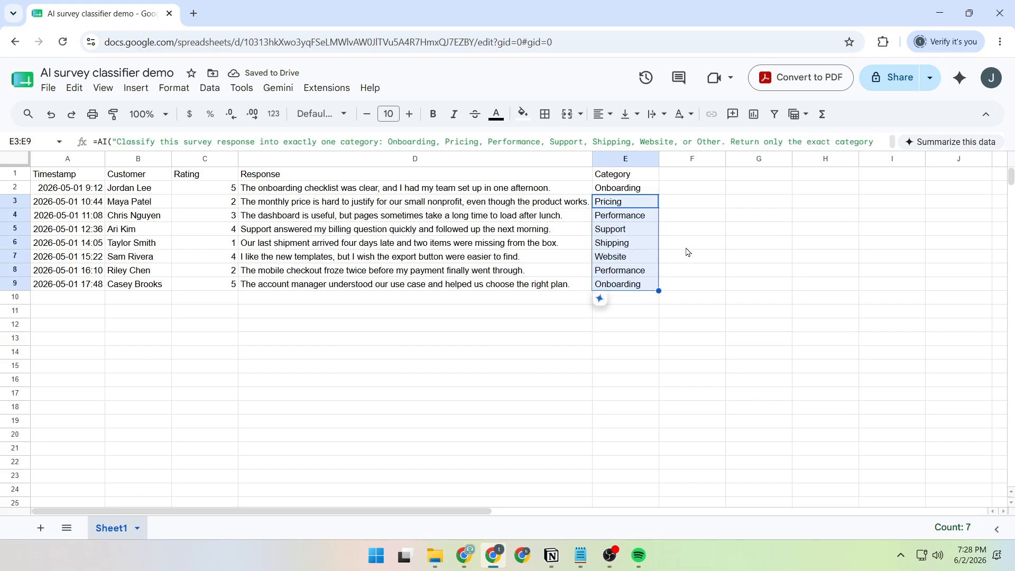
click(708, 247)
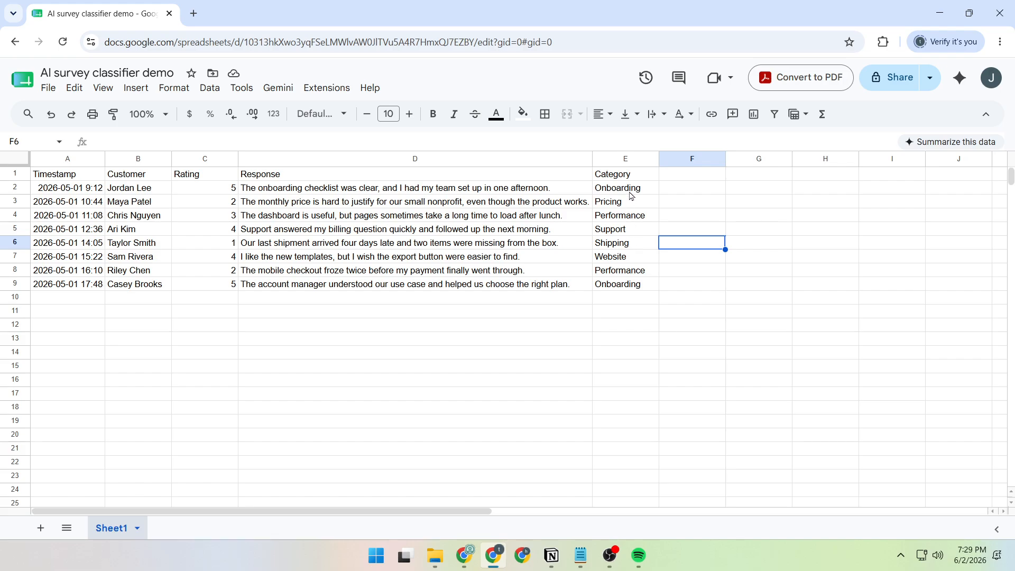
- Review each generated category in column E against its survey response in column D
drag(632, 192, 628, 290)
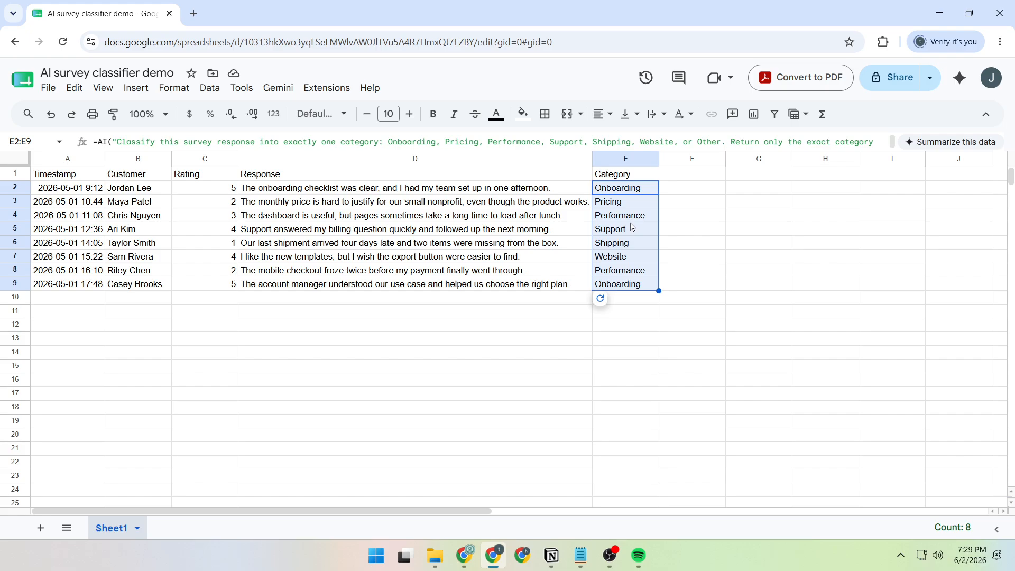
click(634, 204)
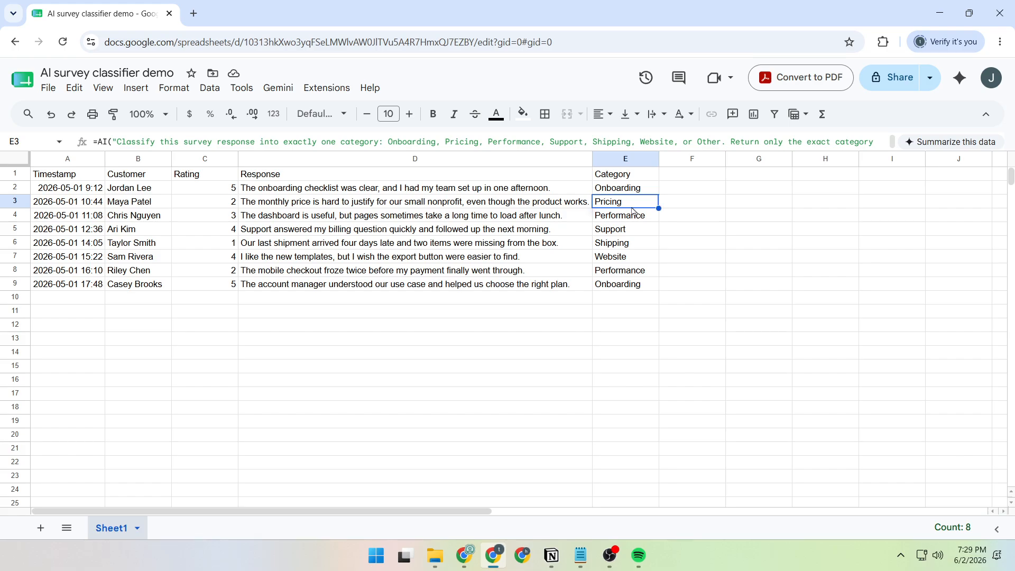
click(637, 221)
click(636, 233)
click(634, 246)
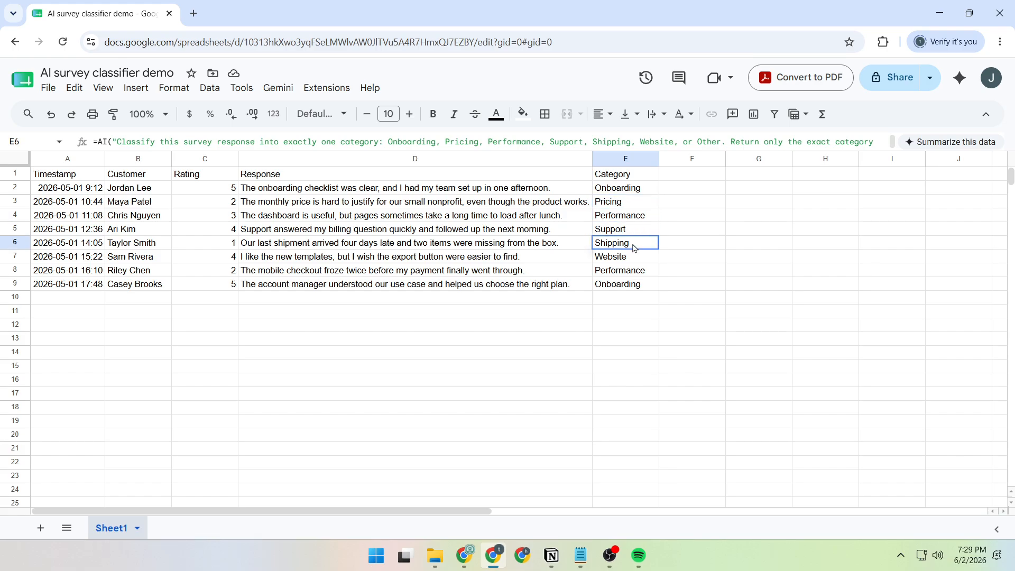
click(634, 259)
click(633, 273)
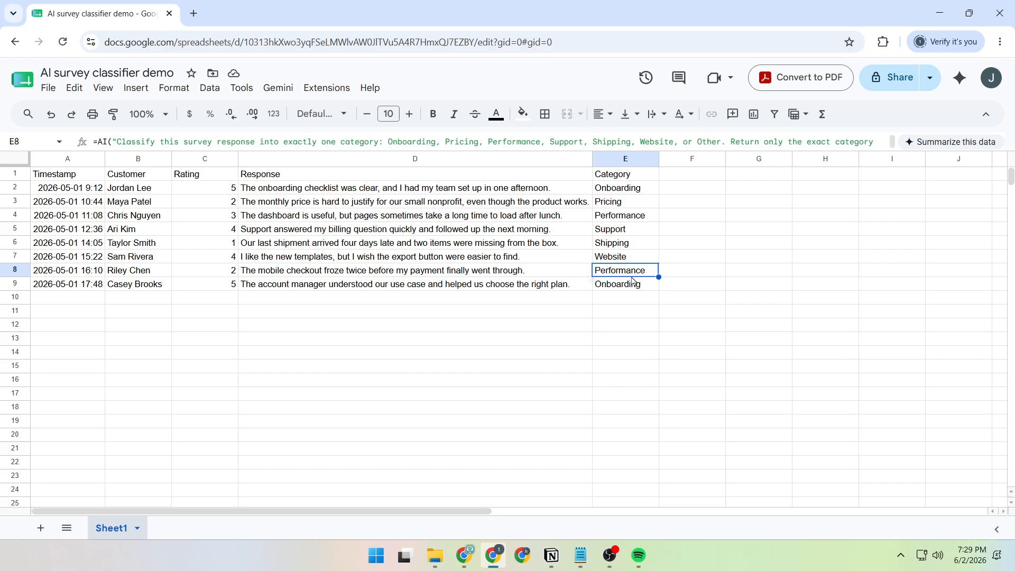
click(633, 286)
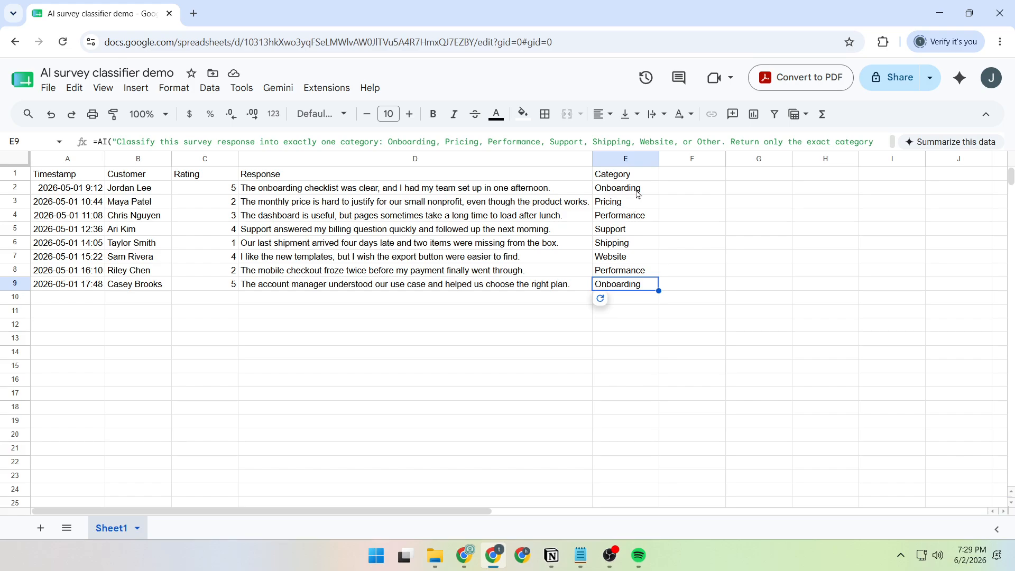
click(299, 189)
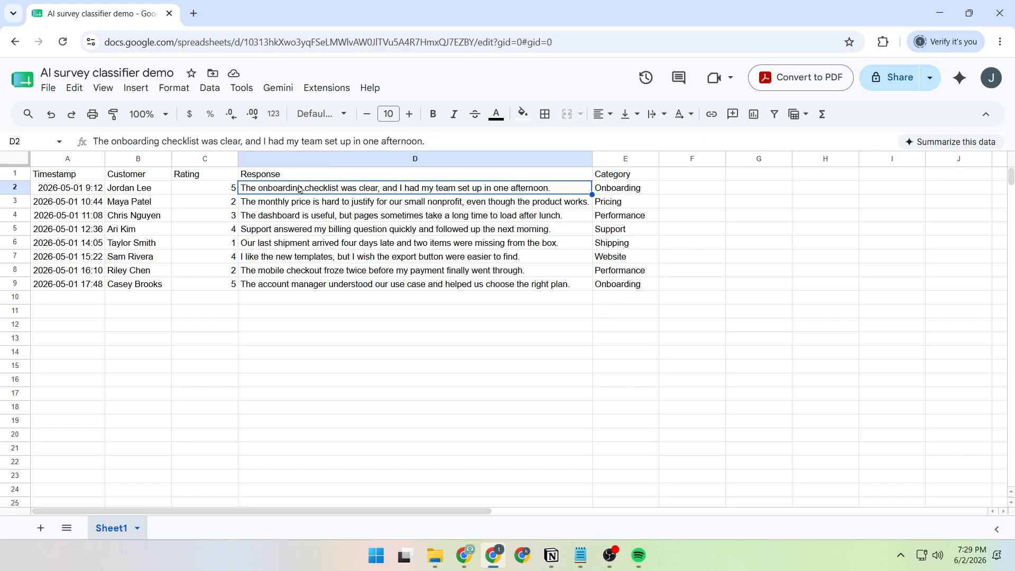
click(620, 192)
click(435, 205)
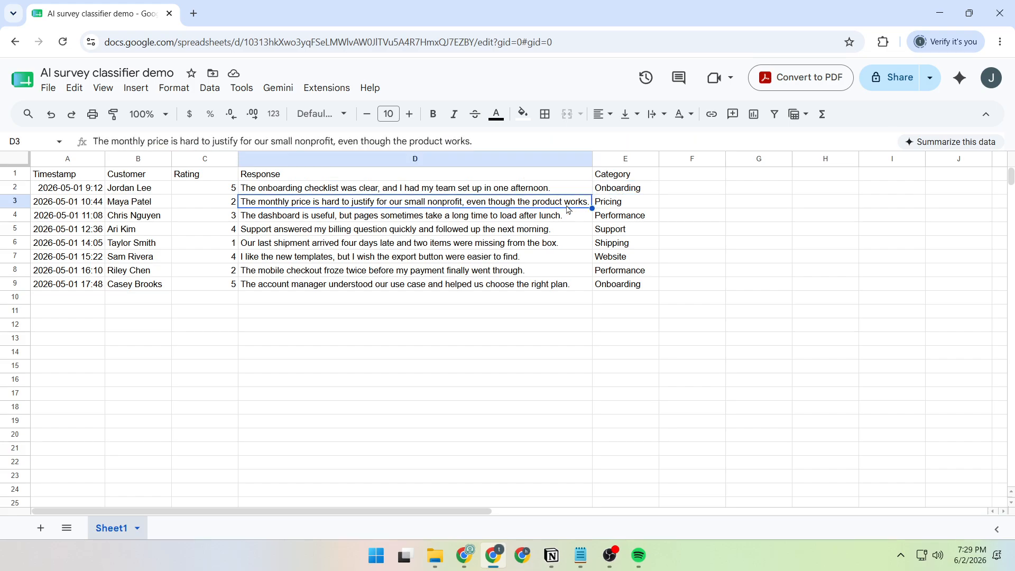
click(619, 210)
click(428, 218)
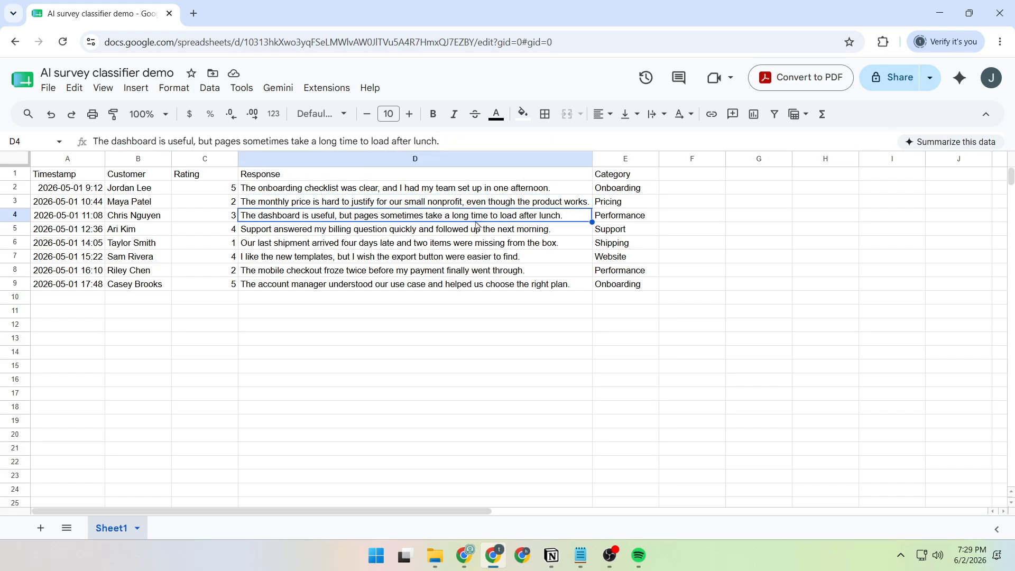
click(624, 220)
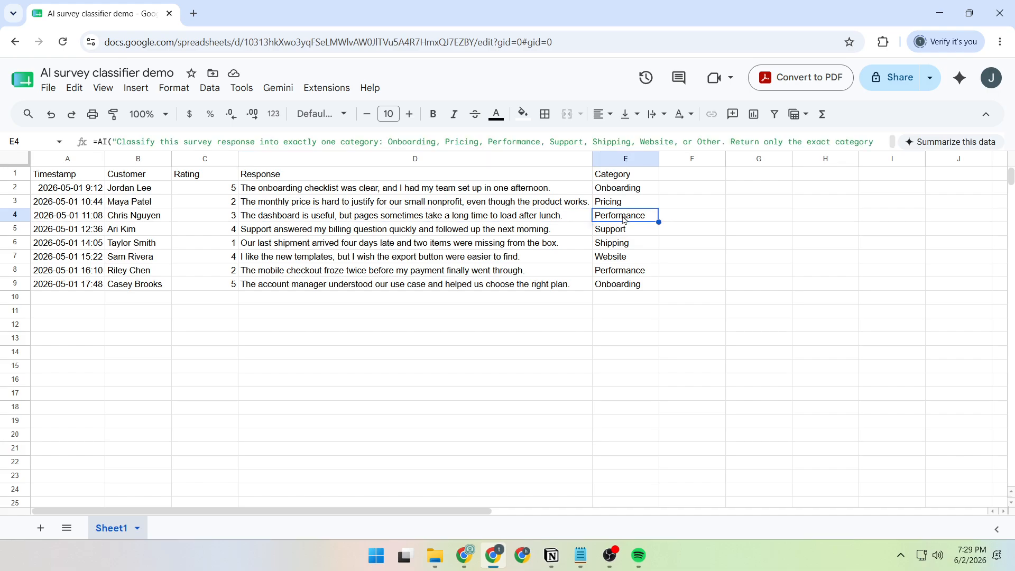
- Regenerate the AI classification for cell E4 using Refresh and insert
click(610, 230)
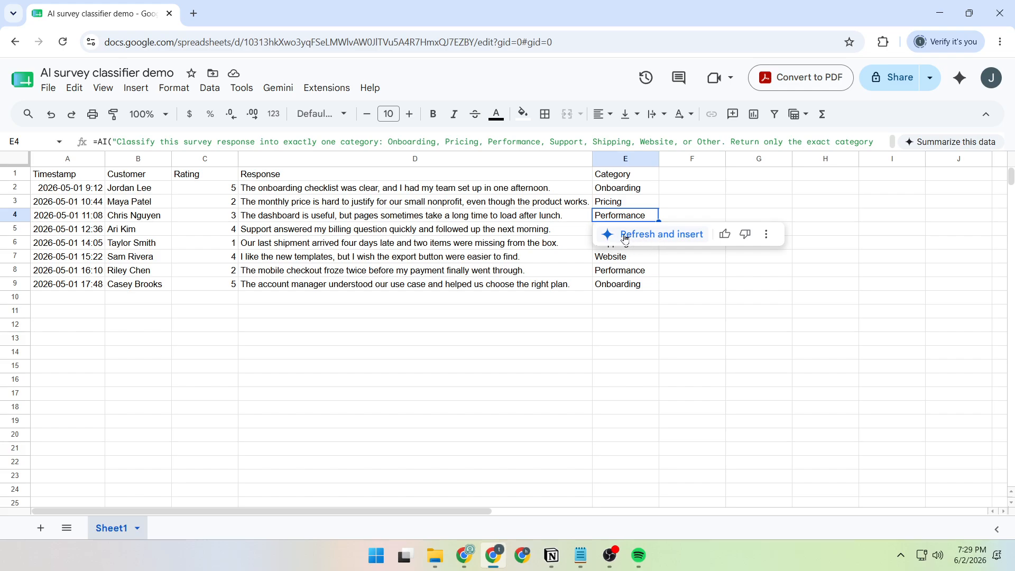
click(669, 240)
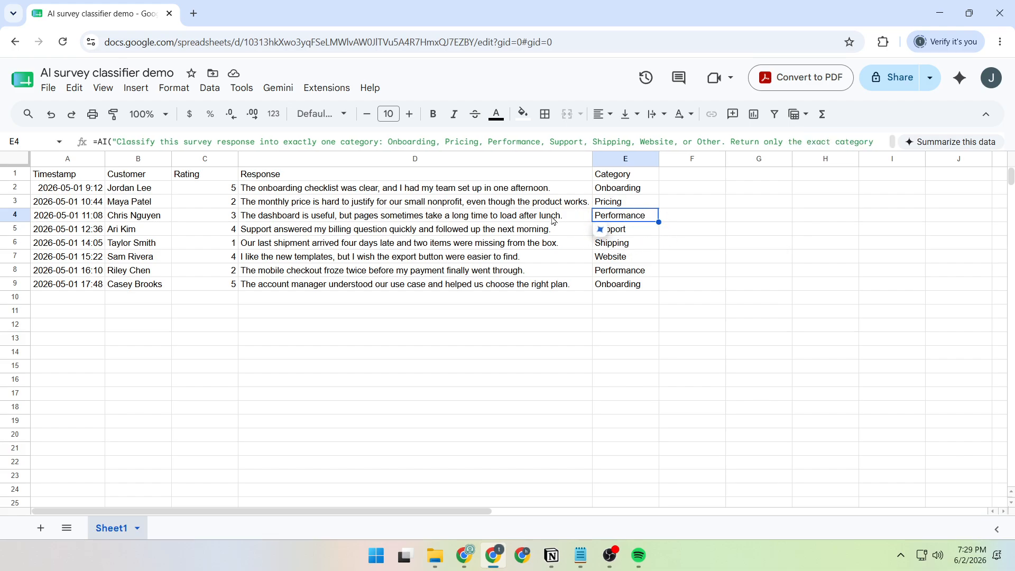
click(601, 230)
click(611, 234)
- Step through the category cells E5 to E9 to check each AI result against its response
click(384, 230)
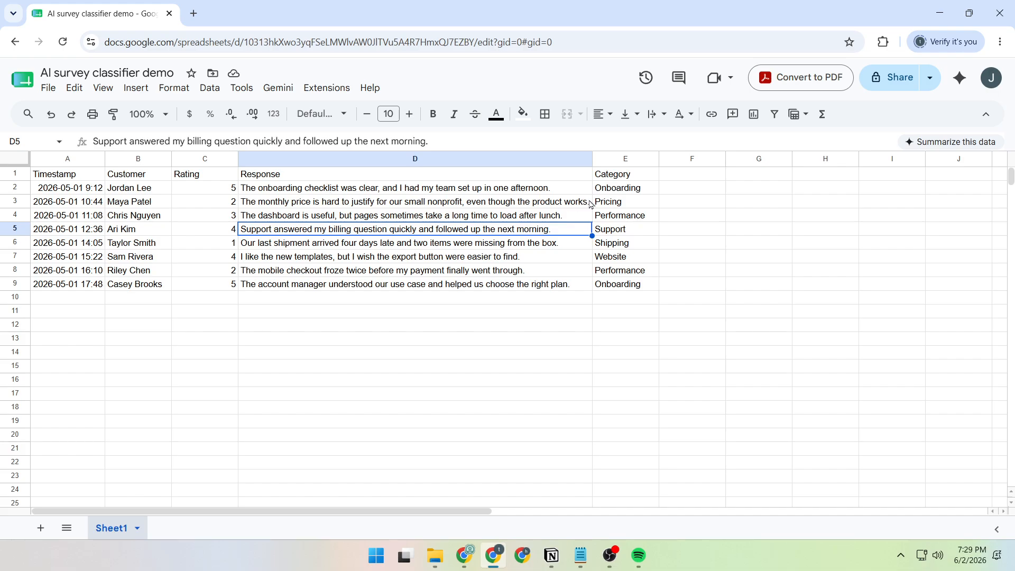
click(630, 209)
click(626, 234)
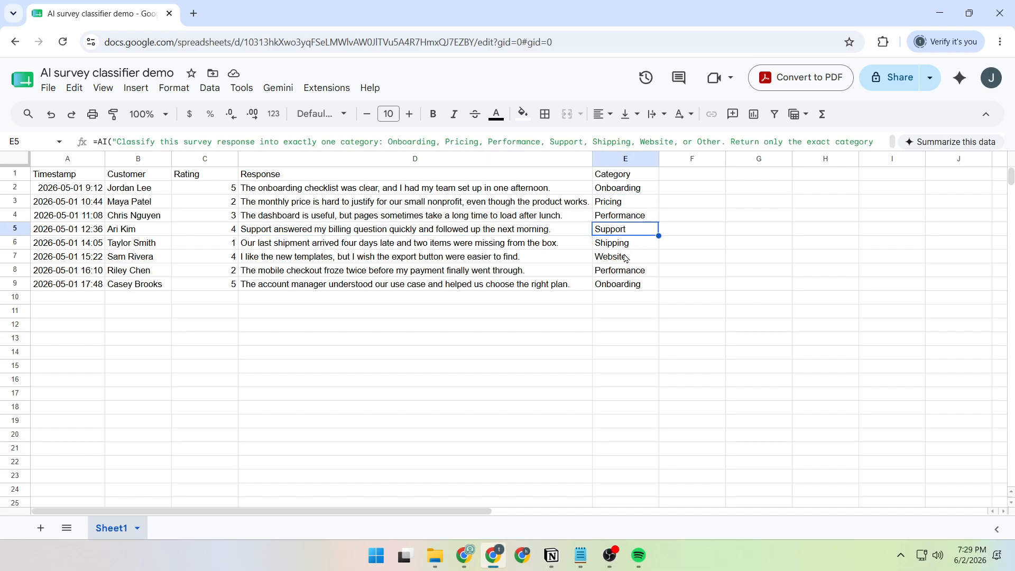
click(628, 247)
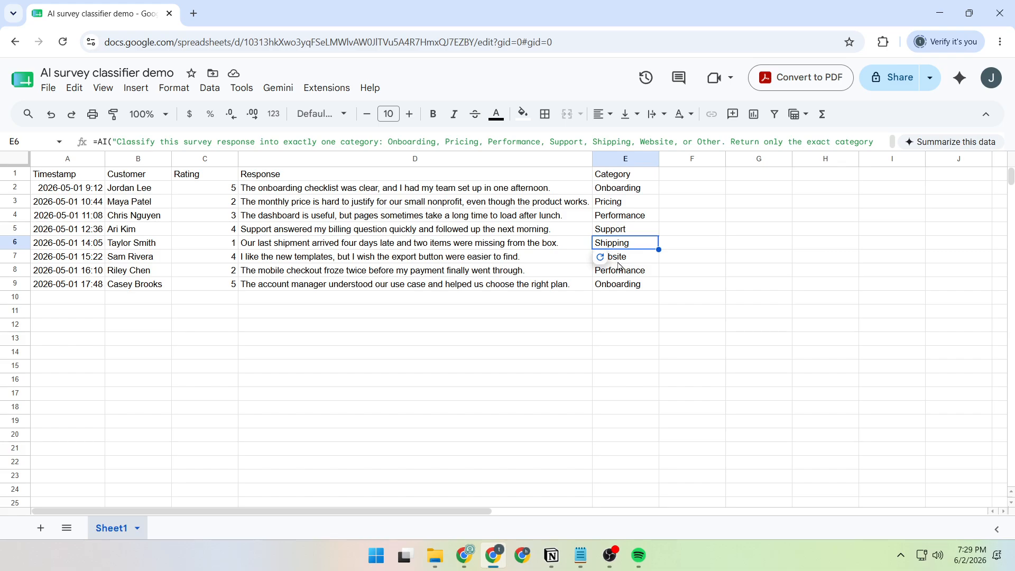
click(622, 258)
click(627, 273)
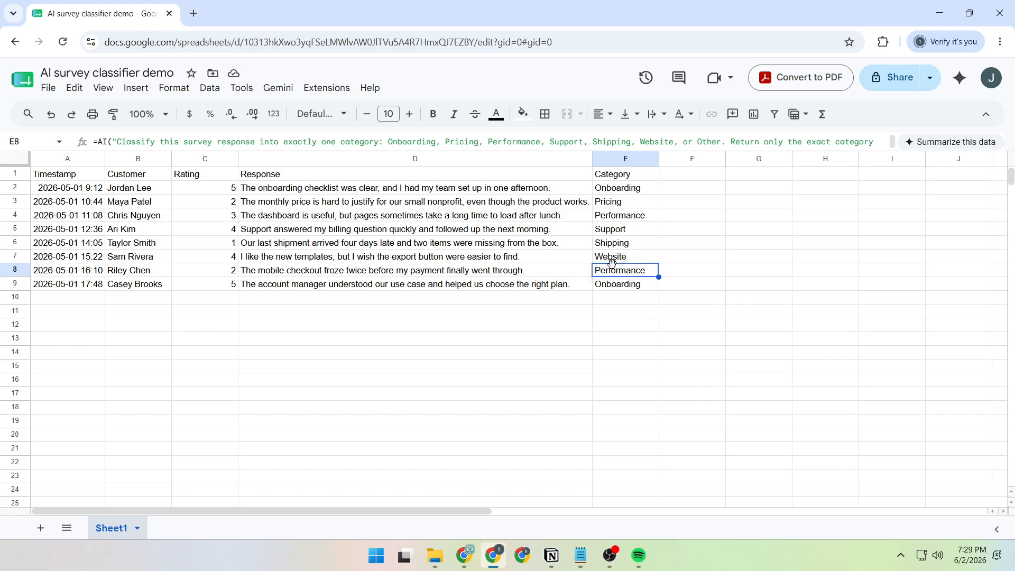
click(620, 288)
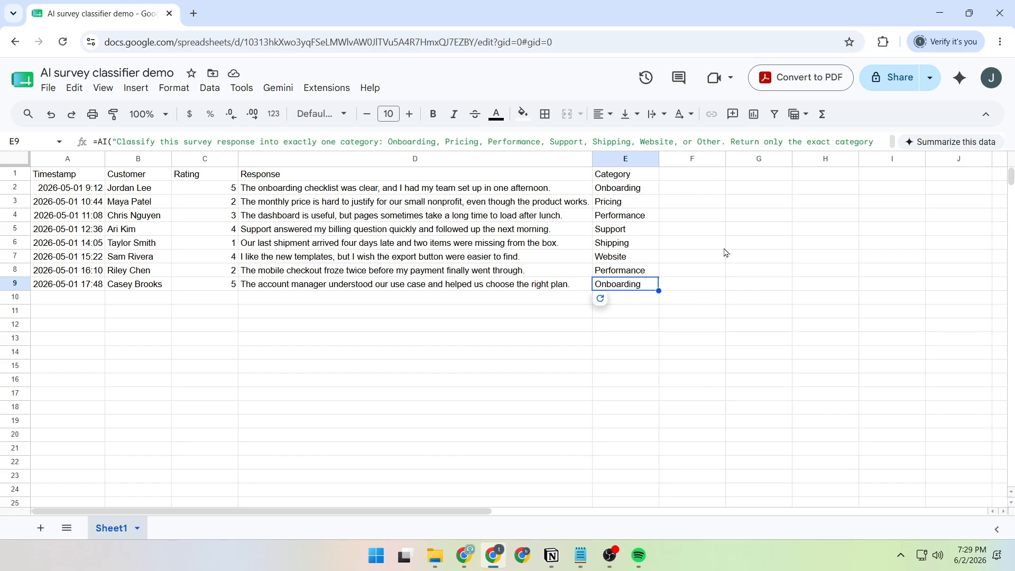